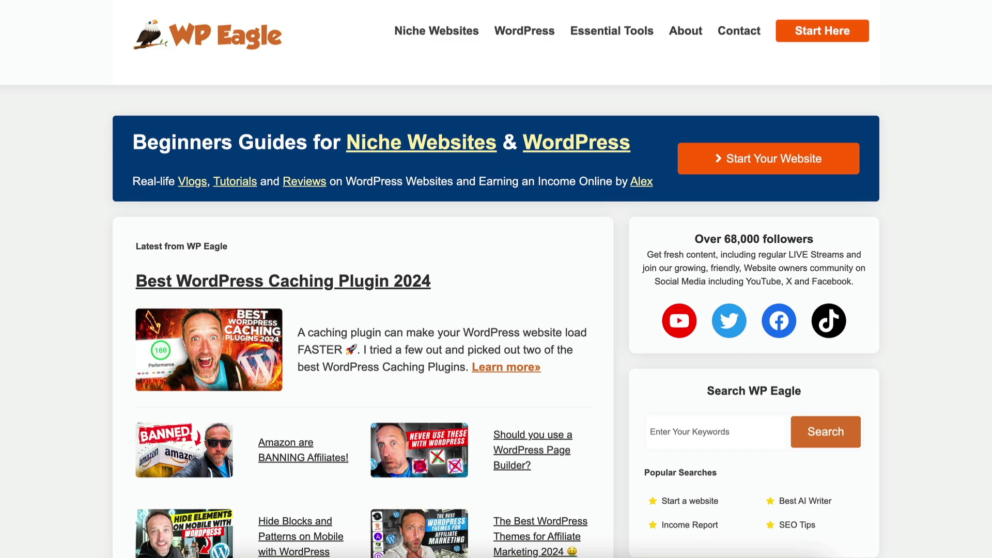
# Open WP Eagle's 'Best WordPress Caching Plugin 2024' article and scroll down to its Key Takeaways.
pyautogui.scroll(-5, 496, 279)
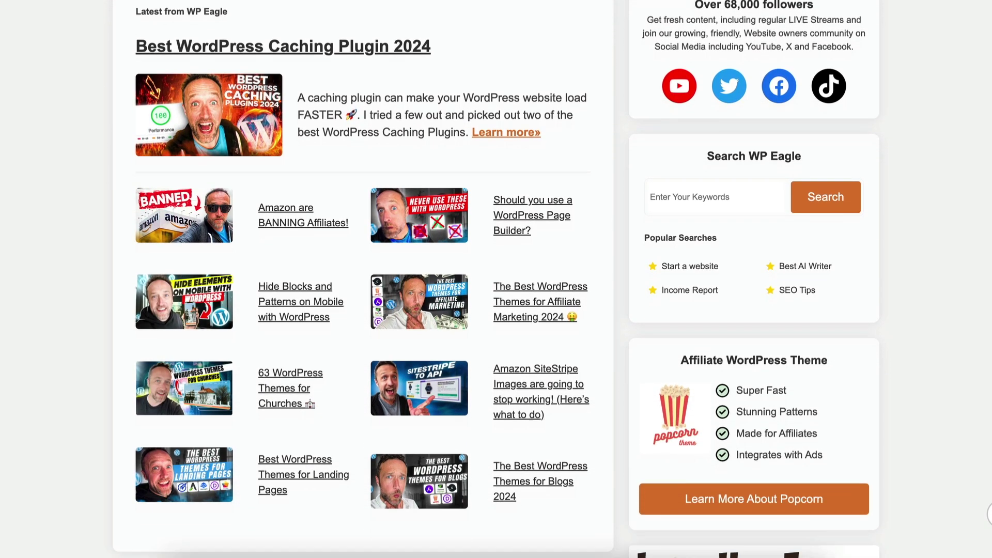
pyautogui.click(221, 27)
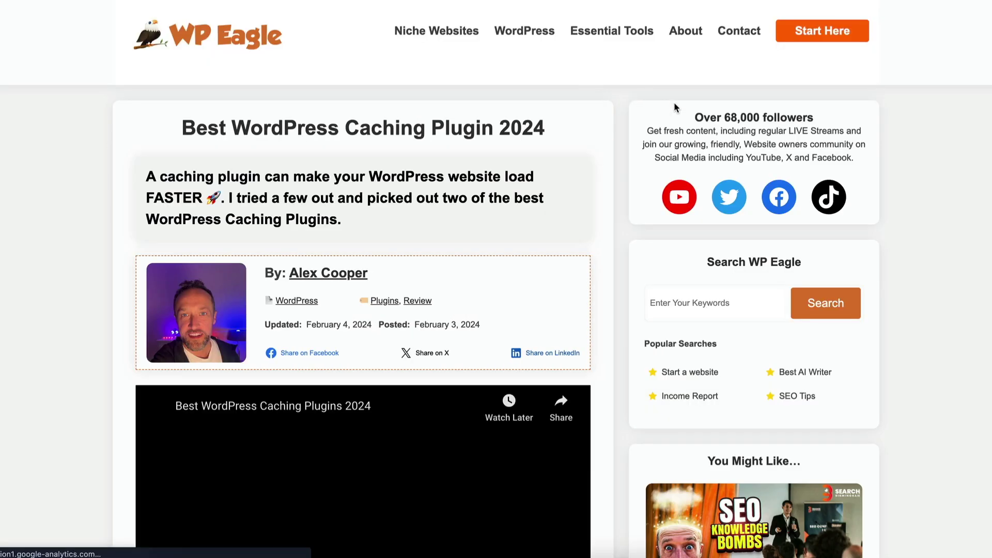
pyautogui.scroll(-3, 767, 140)
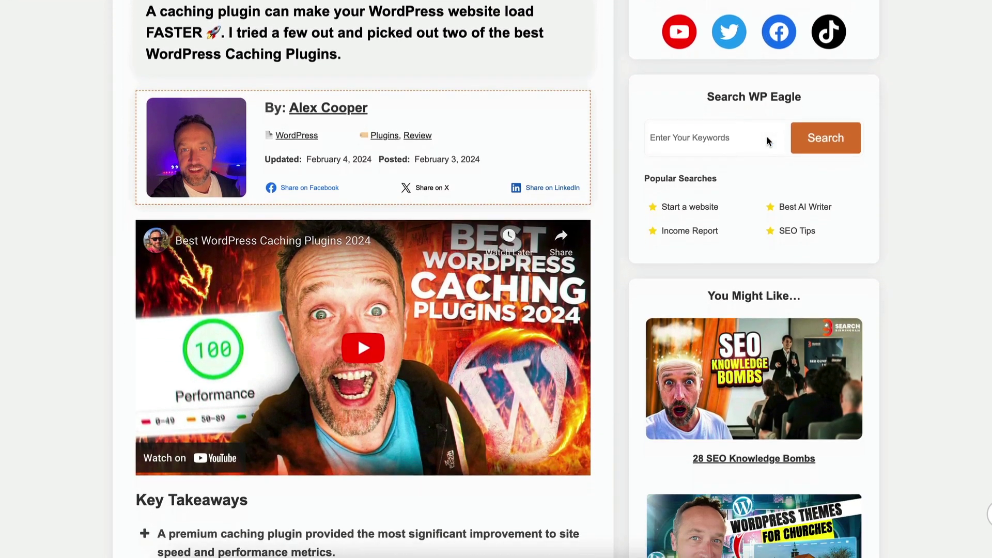
pyautogui.scroll(-7, 767, 139)
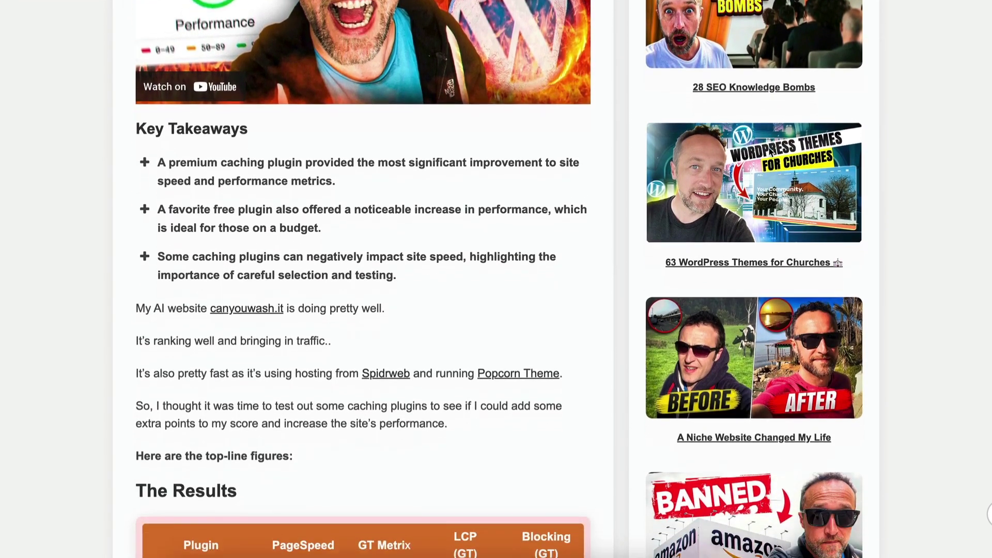
pyautogui.scroll(-3, 770, 151)
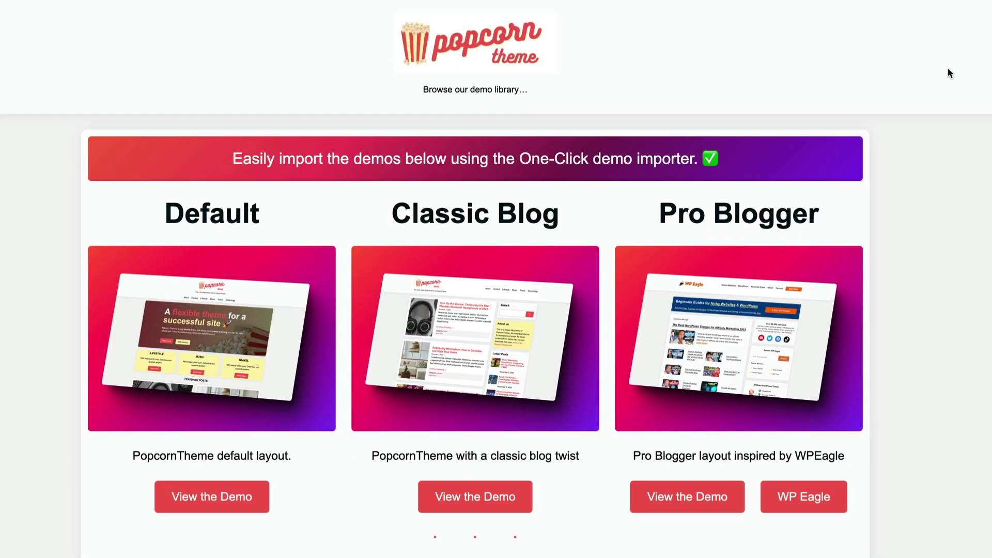
# Scroll through the Popcorn Theme demo library's Default, Classic Blog, Pro Blogger and upcoming demos.
pyautogui.scroll(-3, 948, 73)
pyautogui.scroll(-3, 948, 73)
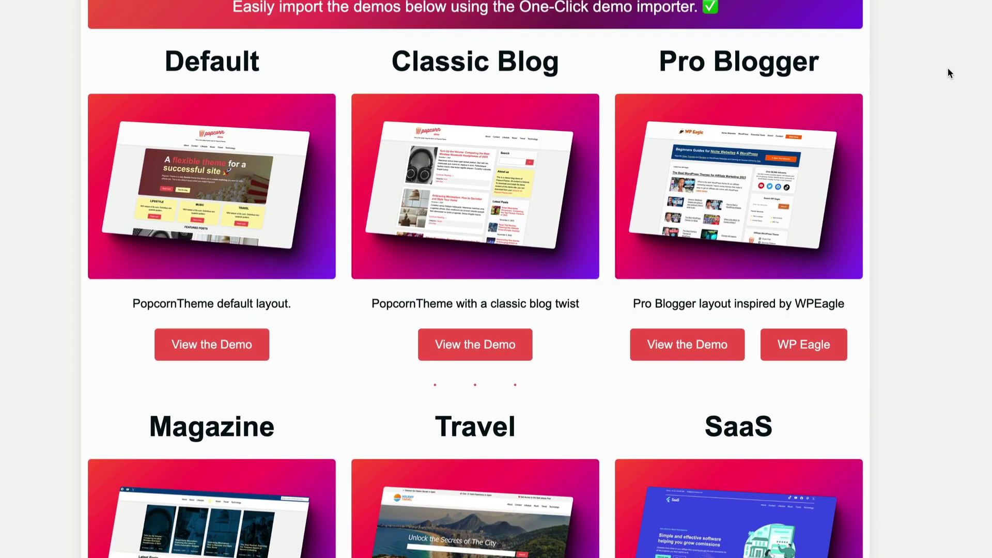
pyautogui.scroll(-3, 948, 69)
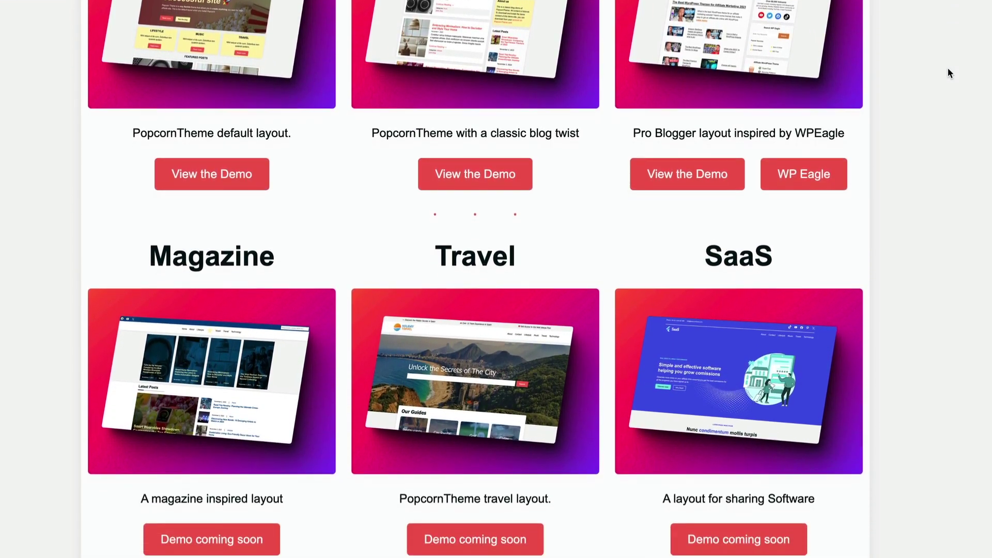
pyautogui.scroll(-3, 949, 69)
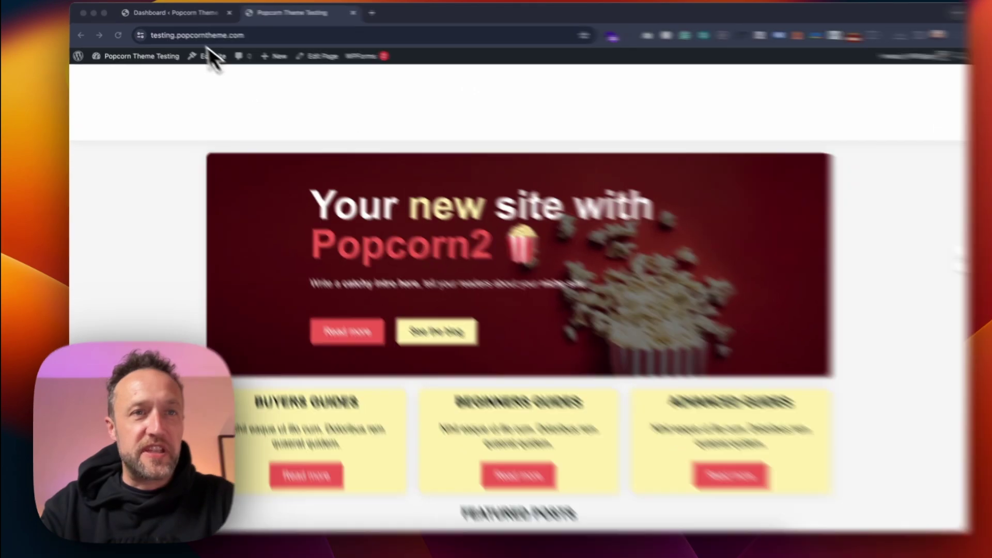
# Install and activate One Click Demo Import 3.2.0 from the test site's recommended plugins notice.
pyautogui.click(185, 13)
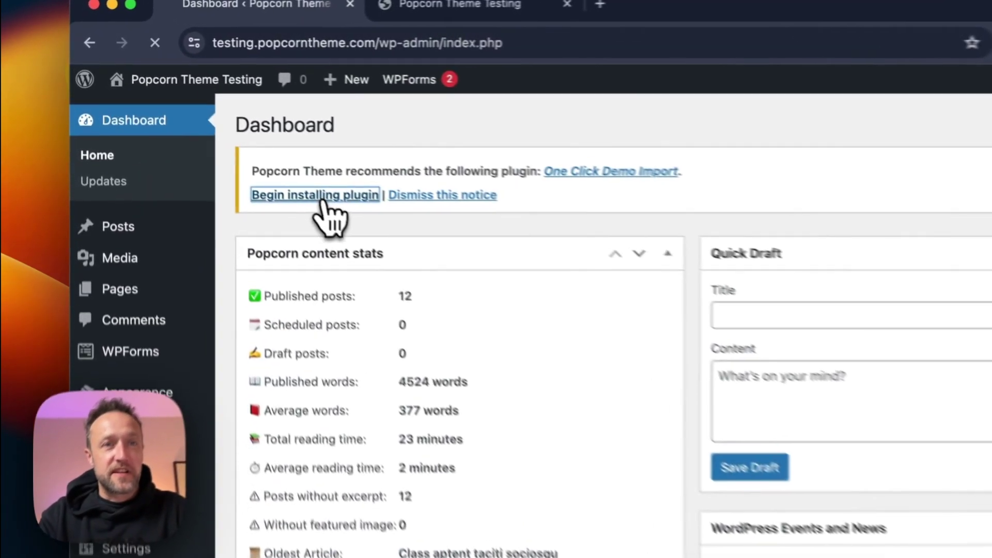
pyautogui.click(217, 117)
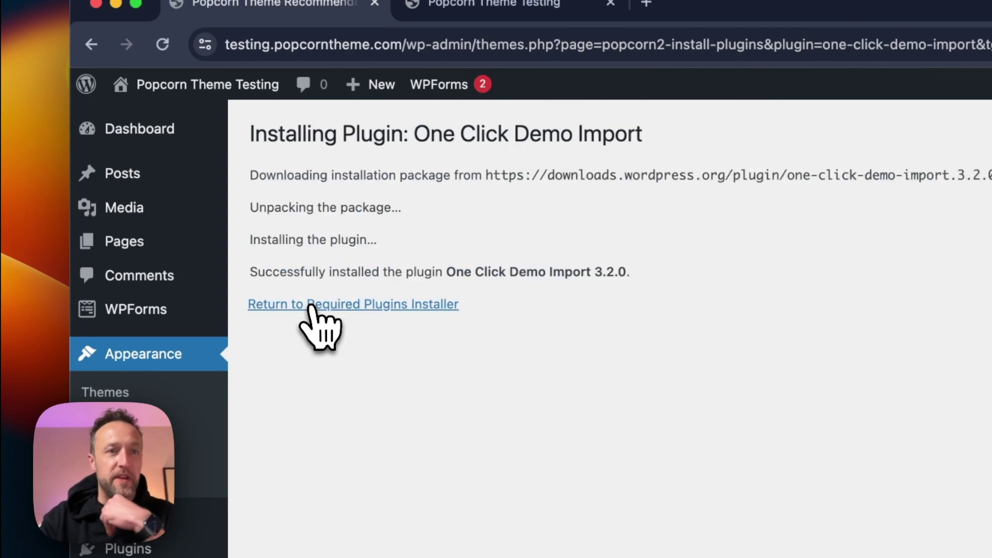
pyautogui.click(310, 306)
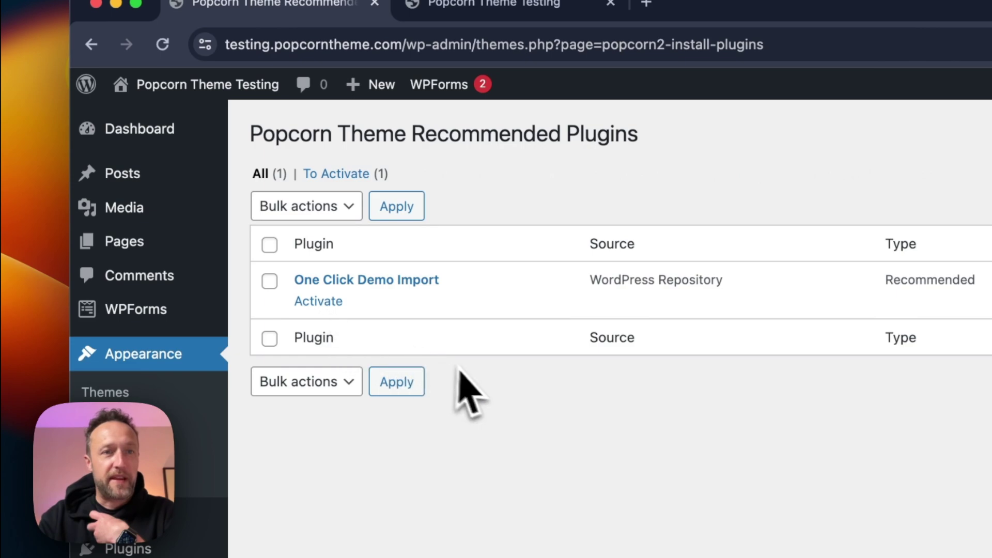
pyautogui.click(318, 301)
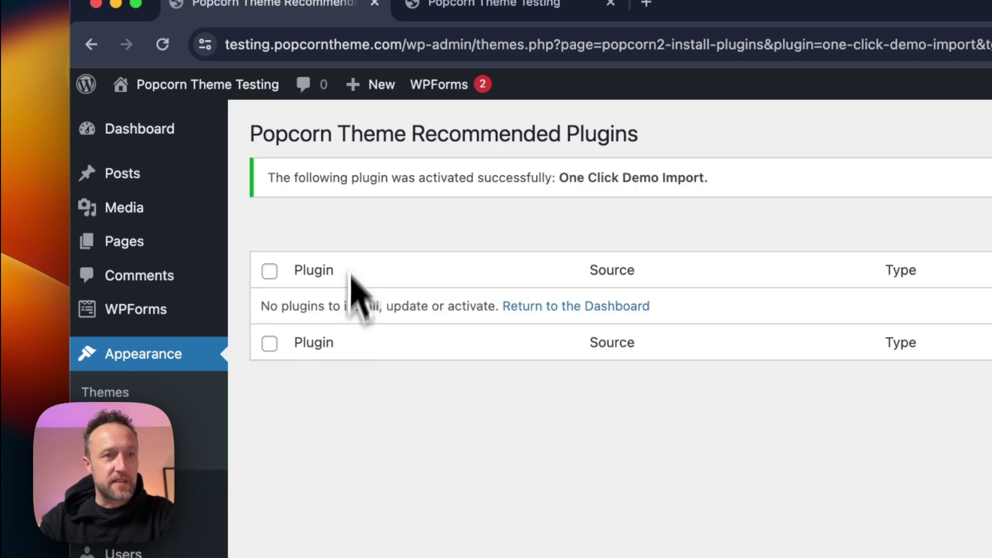
pyautogui.click(188, 139)
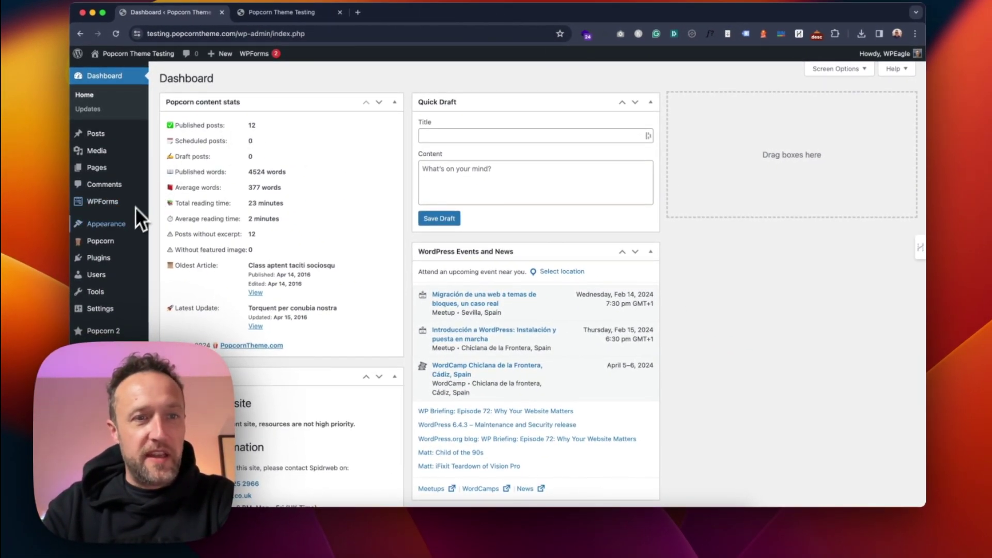
# Open Appearance > Popcorn Demo Import and scroll down to the Default, Classic Blog and Pro Blogger cards.
pyautogui.moveTo(128, 228)
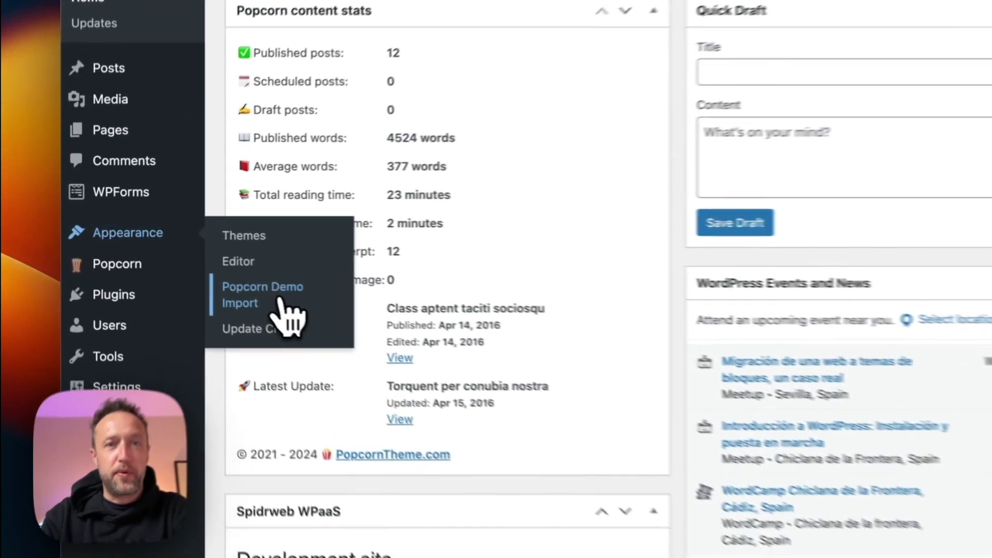
pyautogui.click(191, 265)
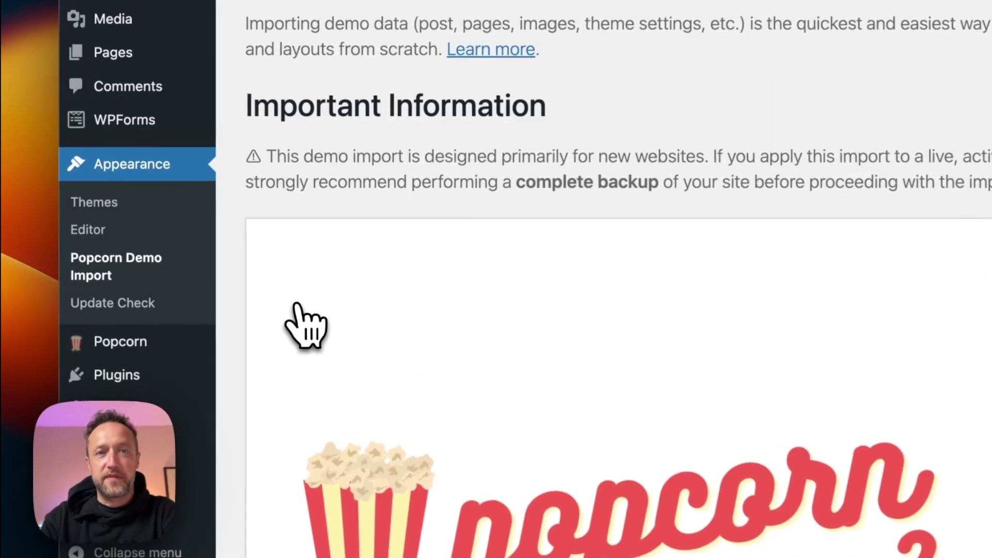
pyautogui.scroll(-10, 686, 231)
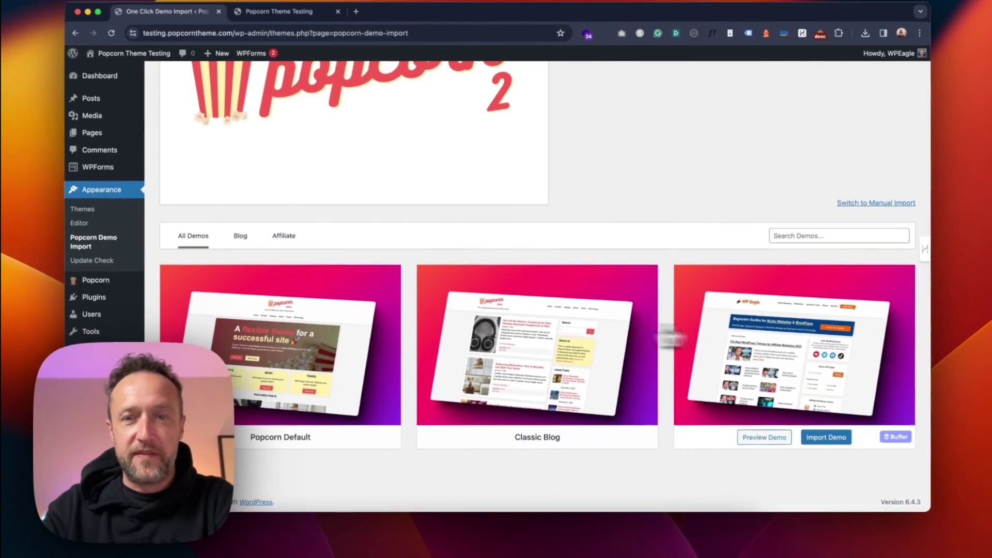
pyautogui.moveTo(618, 338)
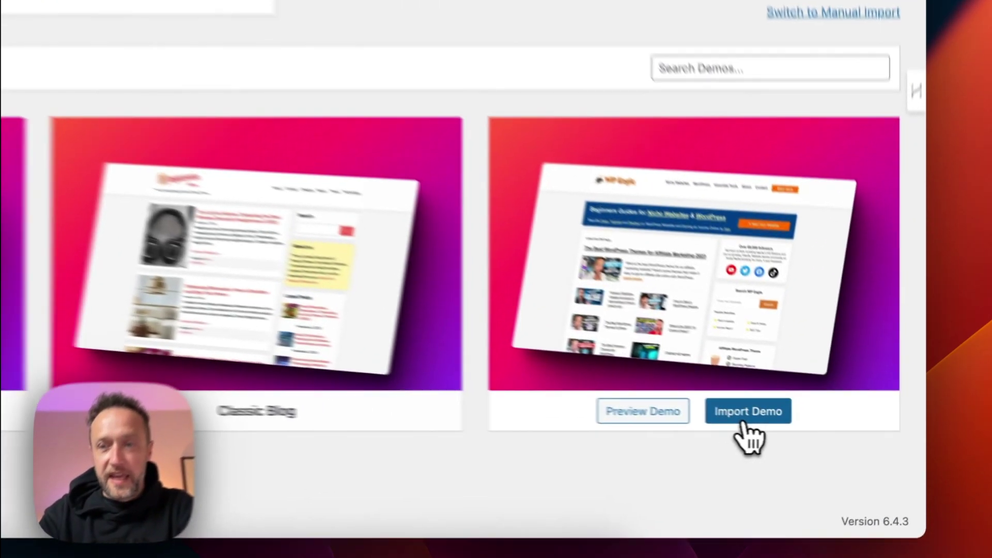
# Import the Pro Blogger demo with One Click Demo Import, confirming the import.
pyautogui.click(806, 434)
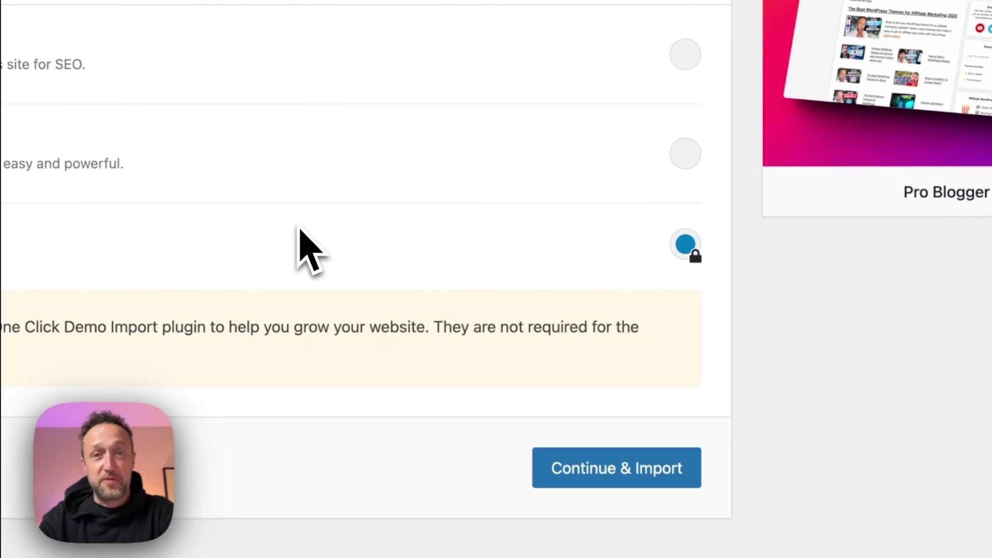
pyautogui.click(610, 460)
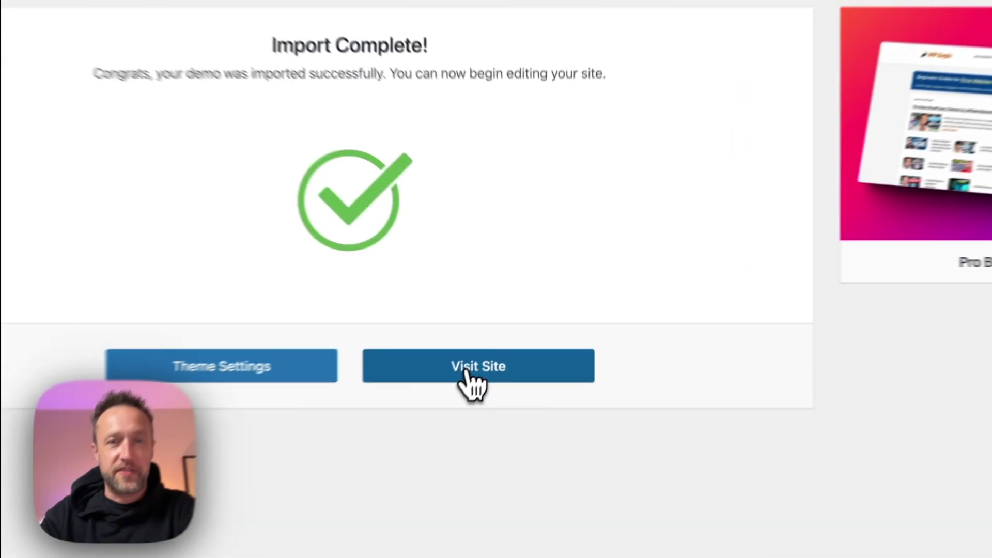
# Visit the site and scroll its Pro Blogger front page with the Travel & Technology banner.
pyautogui.click(468, 373)
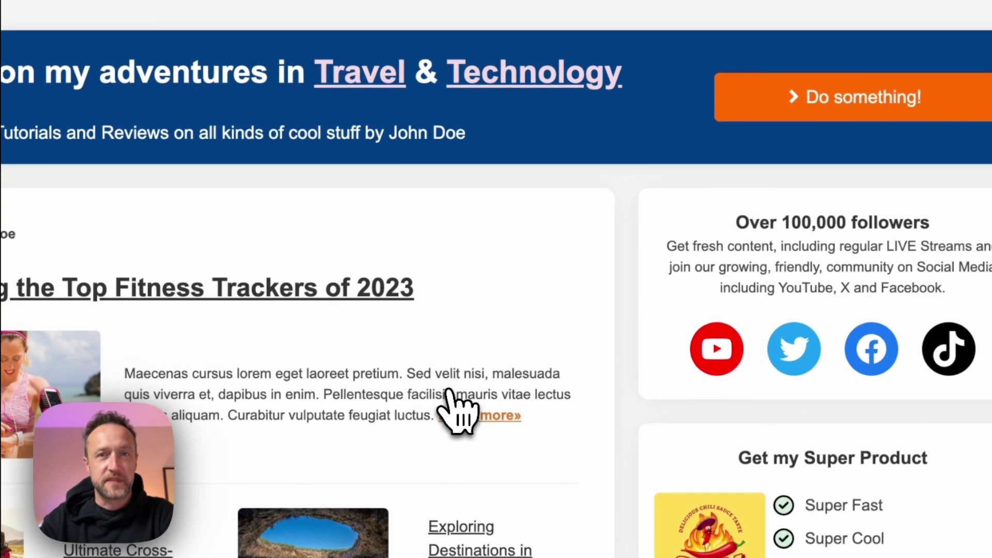
pyautogui.scroll(-10, 520, 201)
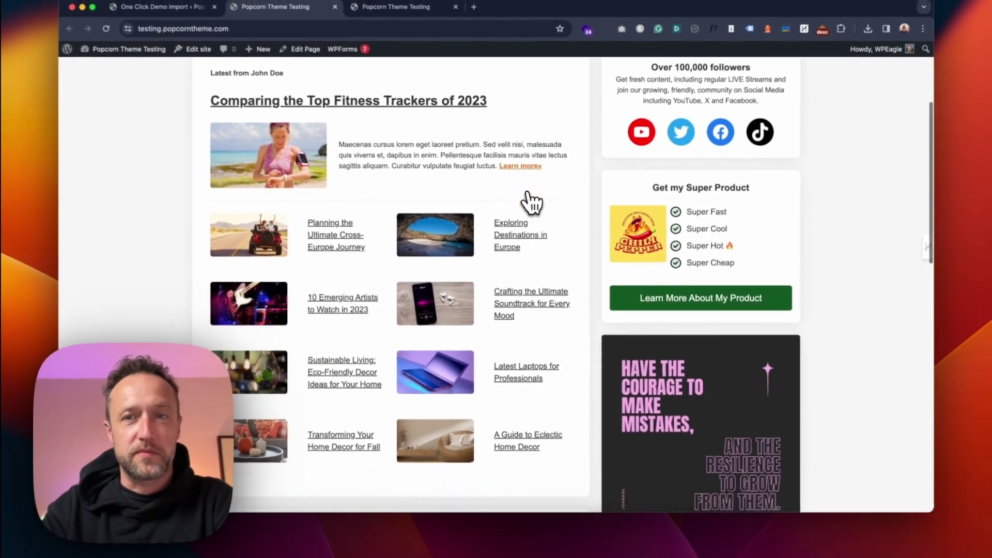
pyautogui.scroll(-4, 529, 201)
pyautogui.scroll(10, 532, 203)
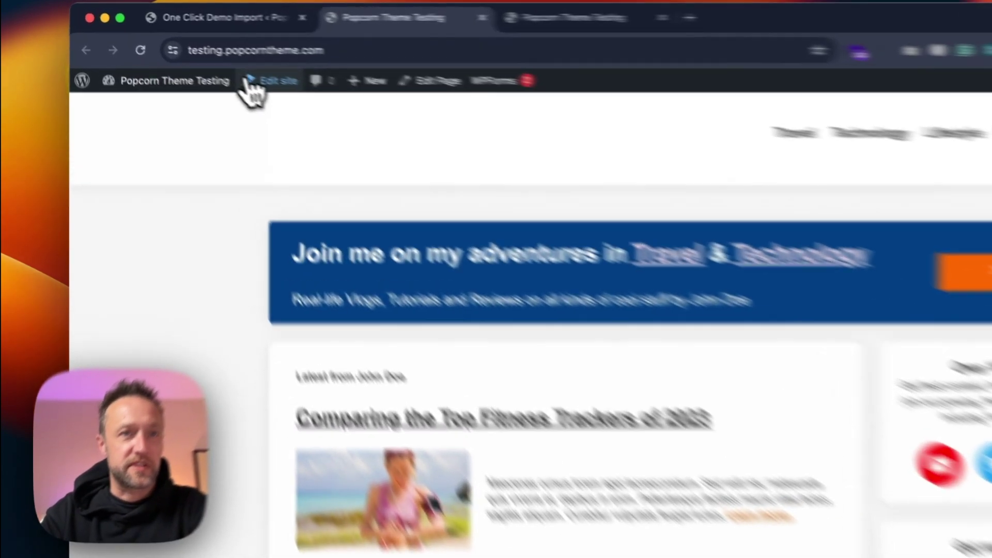
# Open the Front Page template in the site editor and select the header's empty Site Logo block.
pyautogui.click(206, 53)
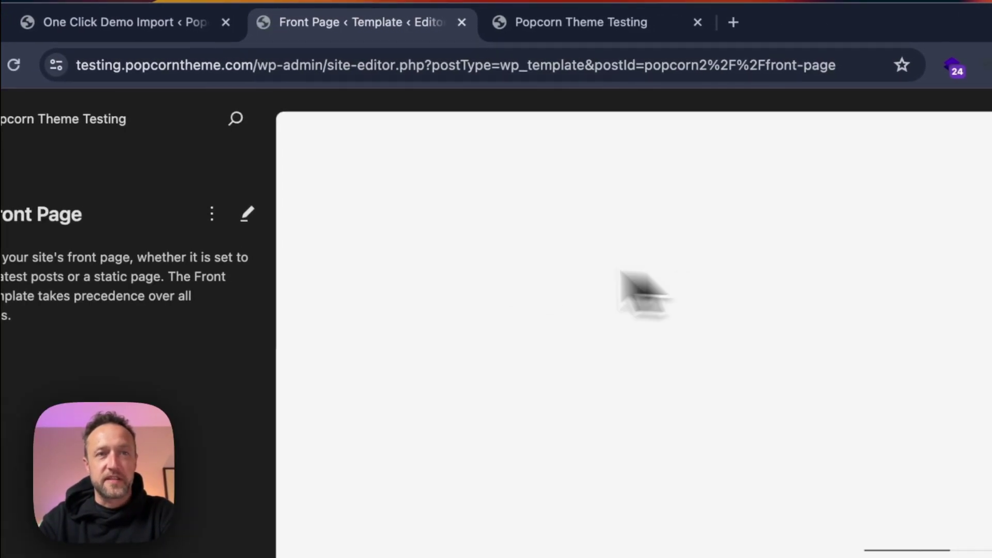
pyautogui.click(311, 190)
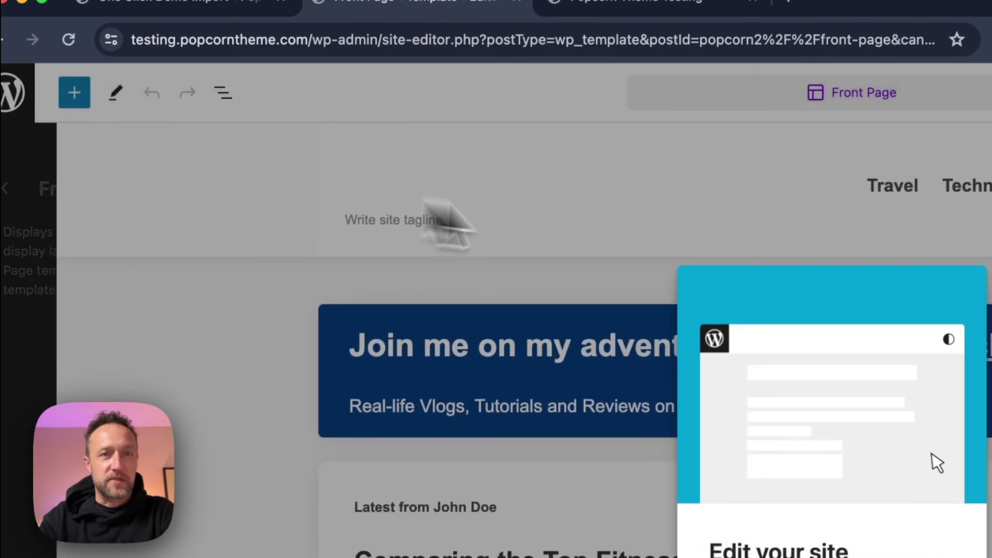
pyautogui.click(381, 203)
pyautogui.click(370, 181)
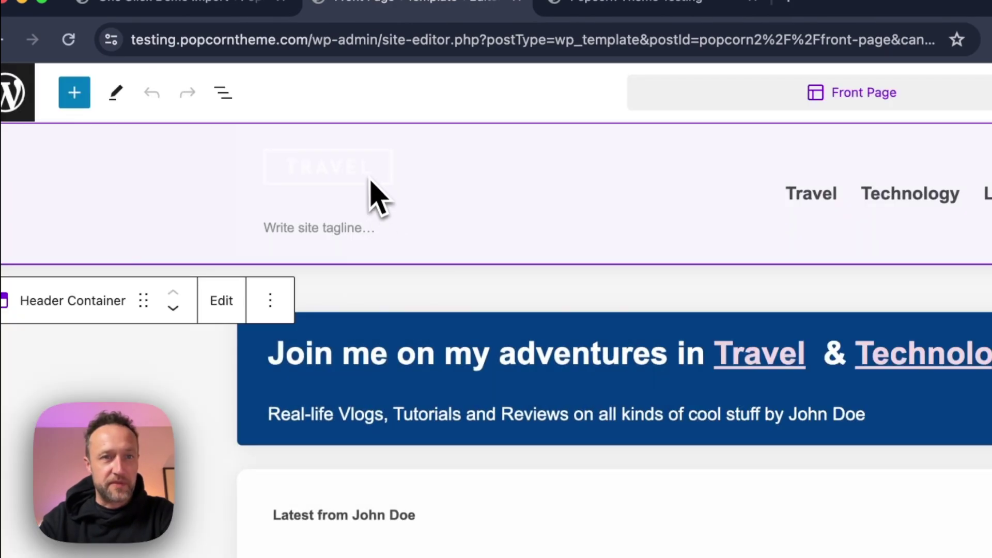
pyautogui.click(350, 175)
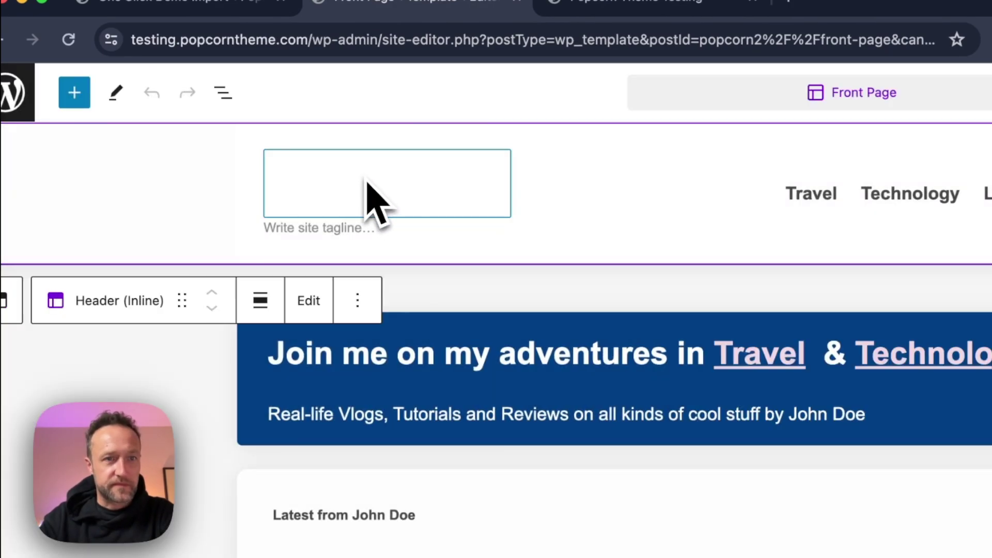
pyautogui.click(344, 191)
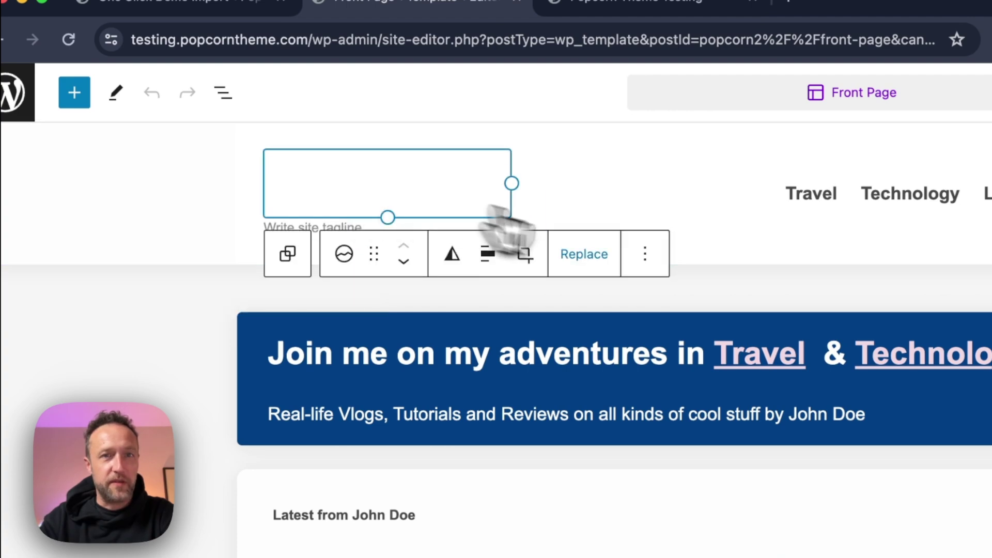
# Replace the site logo by uploading the Pro Blogger Logo.jpeg image from the computer.
pyautogui.click(584, 253)
pyautogui.click(620, 354)
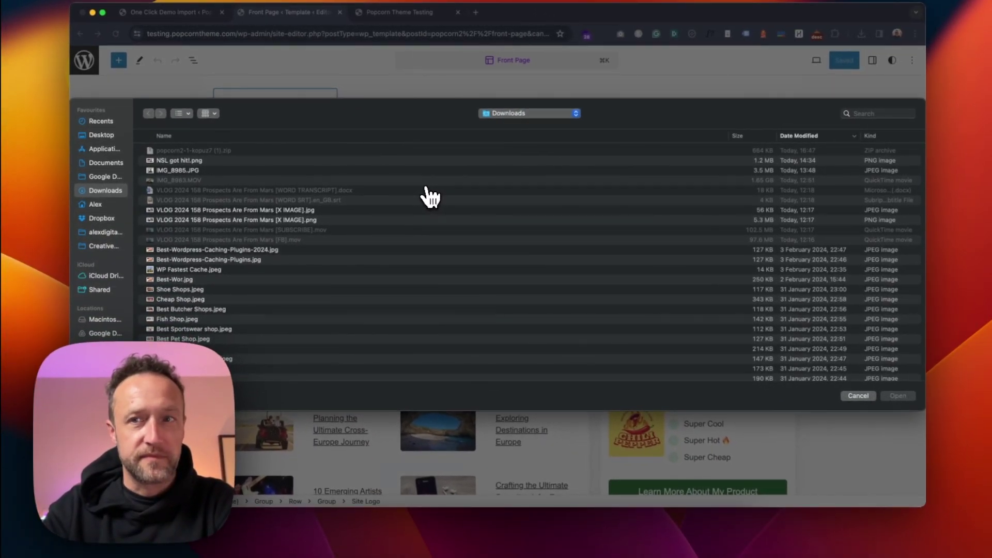
pyautogui.click(878, 113)
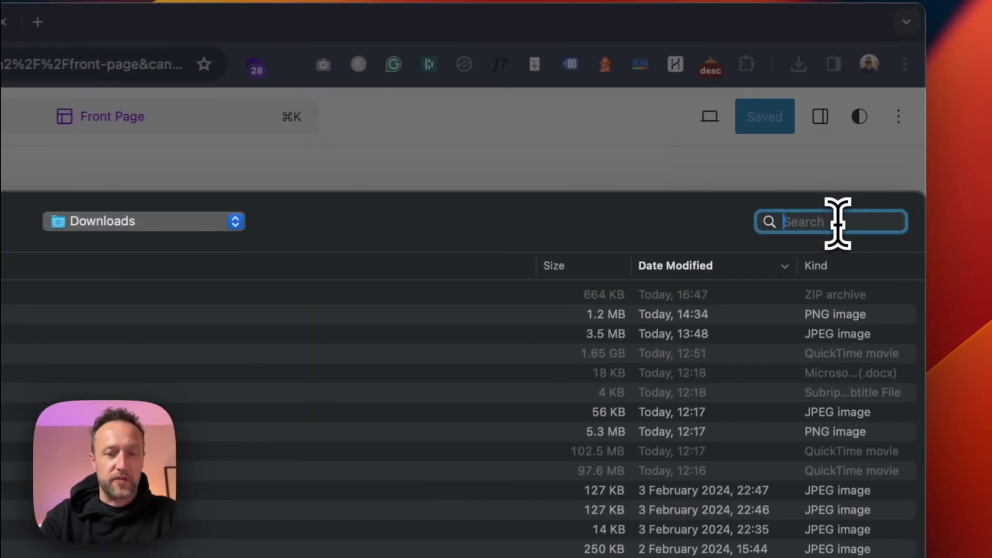
pyautogui.write('john d')
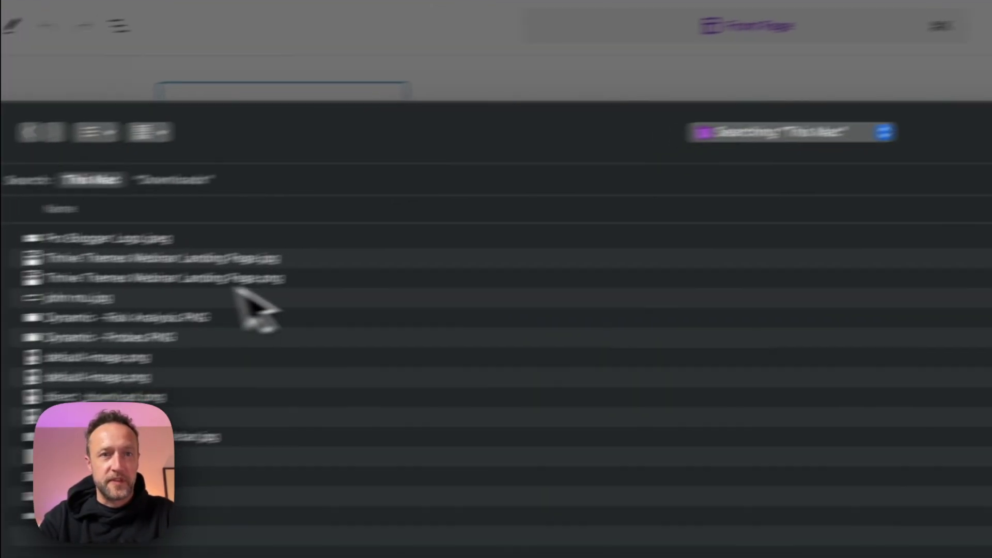
pyautogui.click(299, 228)
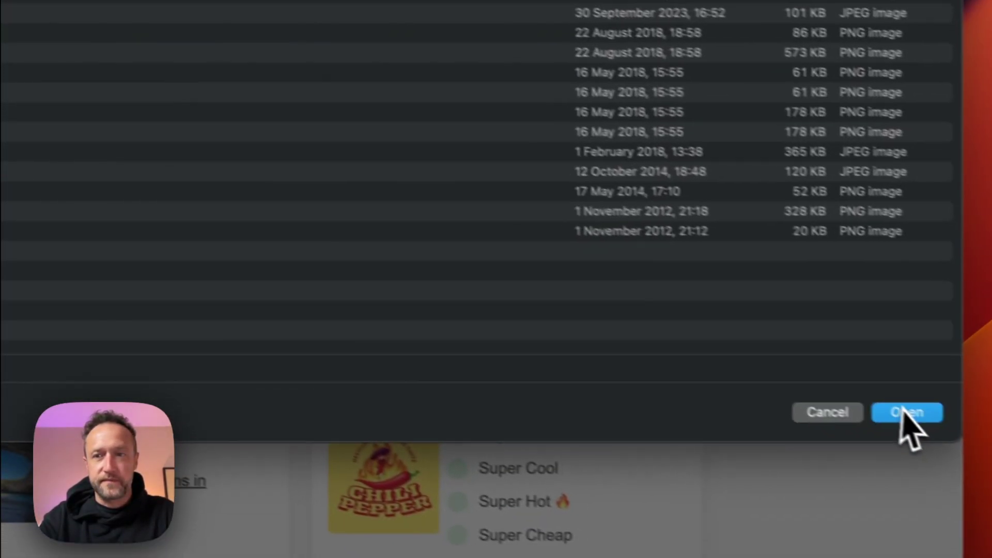
pyautogui.click(905, 412)
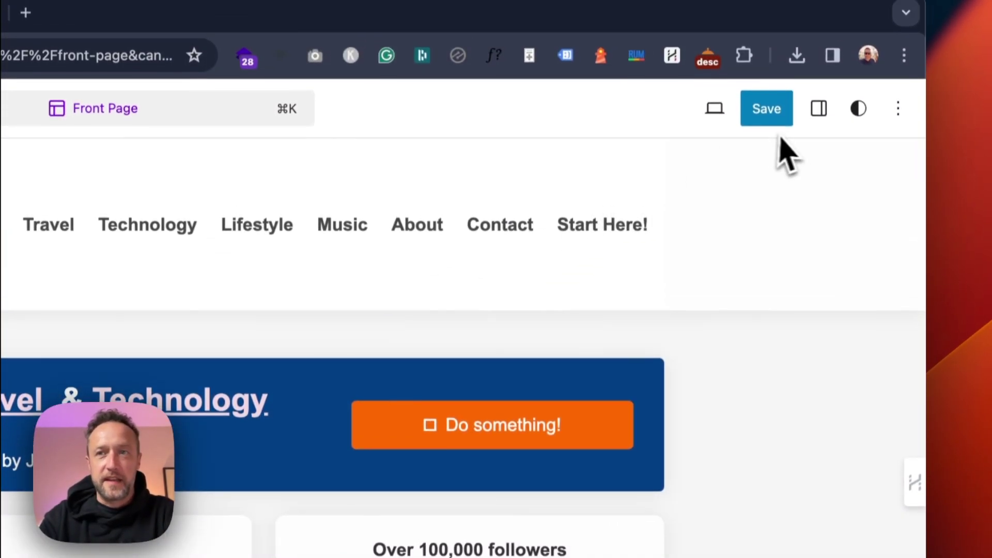
# Save the Front Page template with its new logo and return to the live site.
pyautogui.click(775, 100)
pyautogui.click(720, 118)
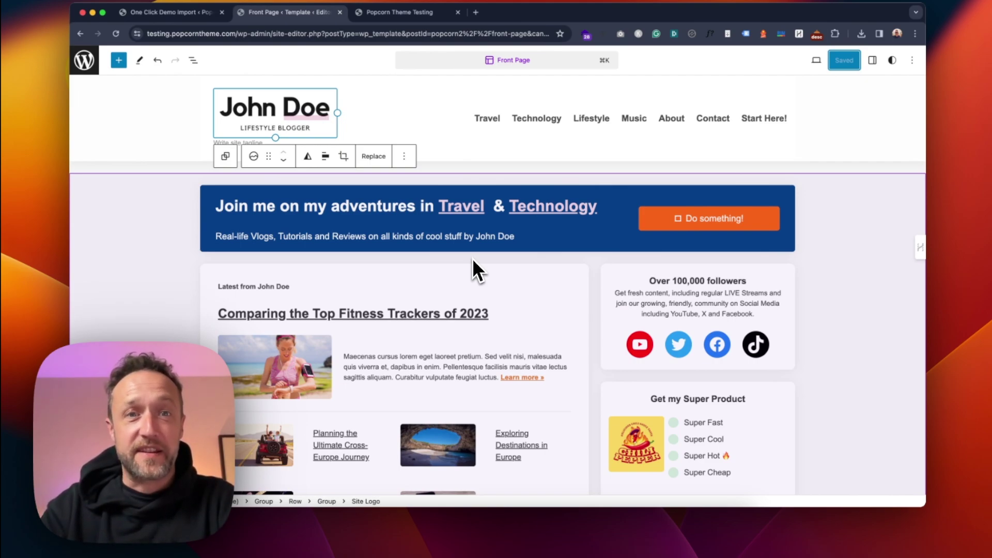
pyautogui.click(243, 32)
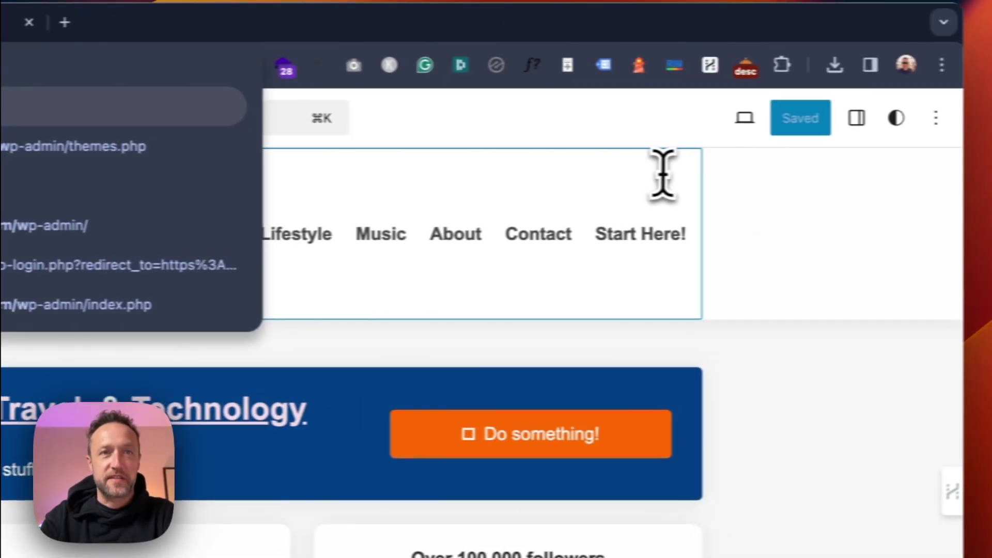
pyautogui.click(775, 88)
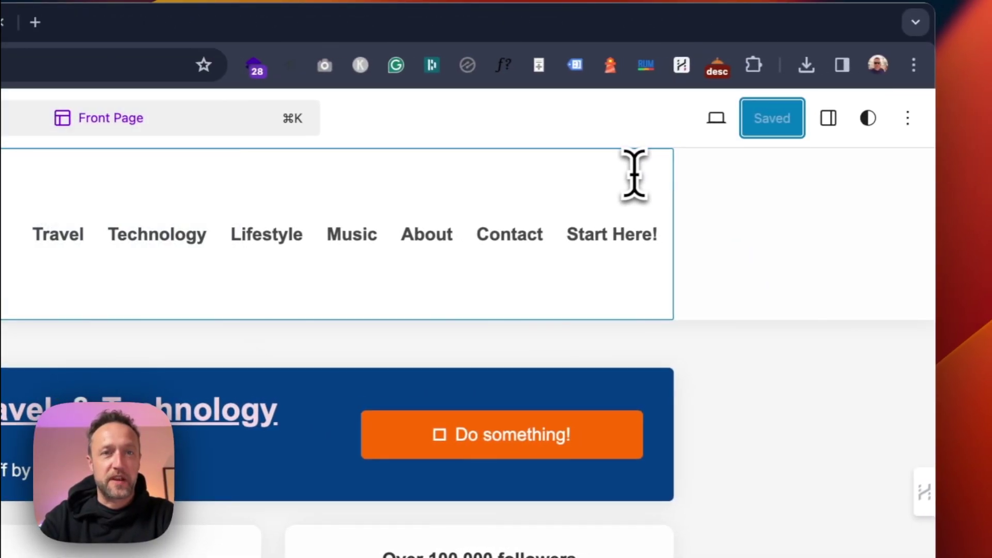
# Open the 'Comparing the Top Fitness Trackers of 2023' post from the front page and scroll through it.
pyautogui.scroll(-10, 553, 311)
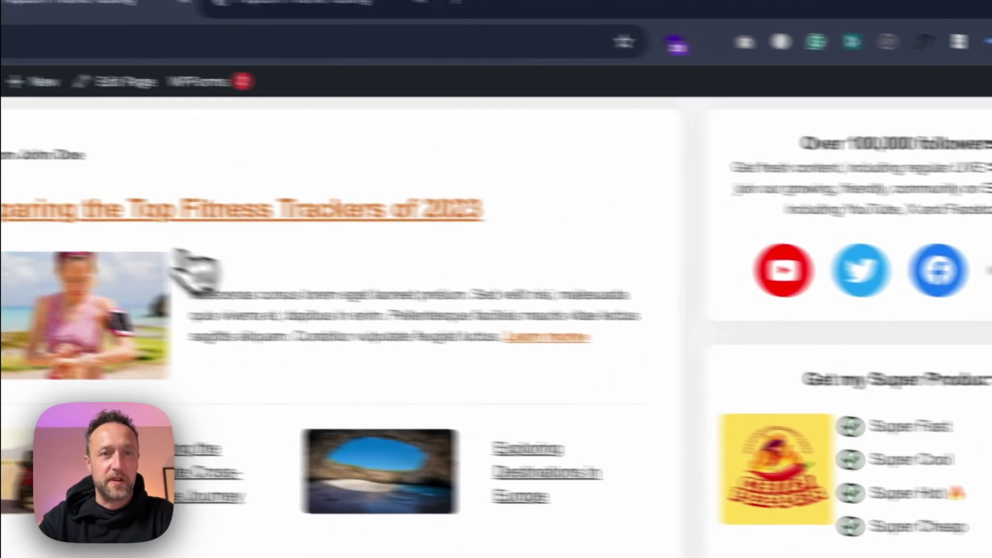
pyautogui.click(181, 217)
pyautogui.scroll(-5, 516, 274)
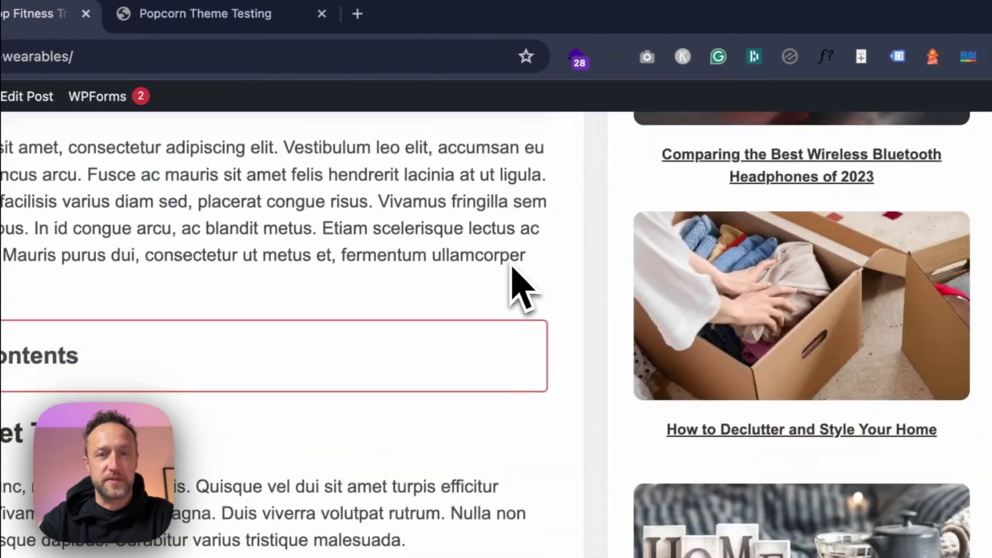
pyautogui.scroll(-5, 512, 266)
pyautogui.scroll(15, 509, 277)
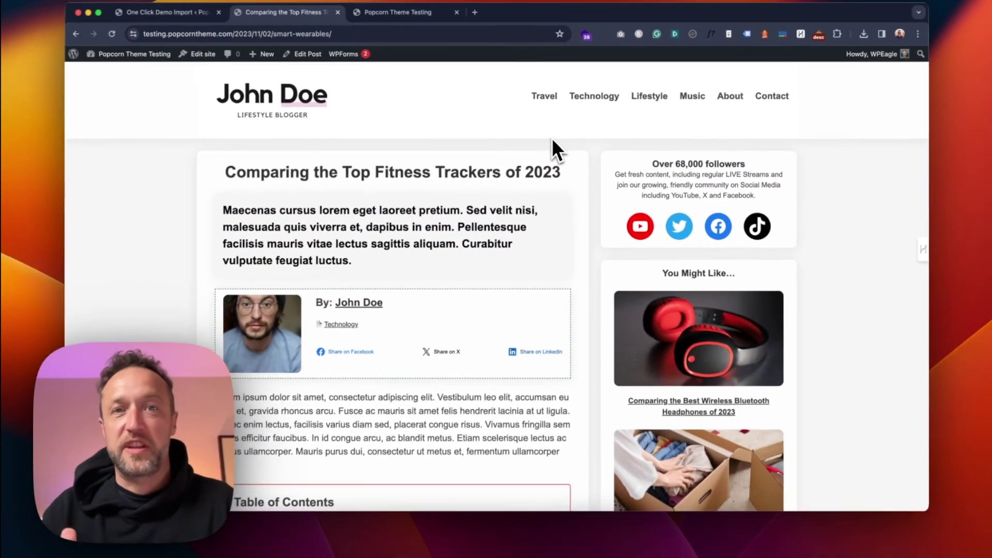